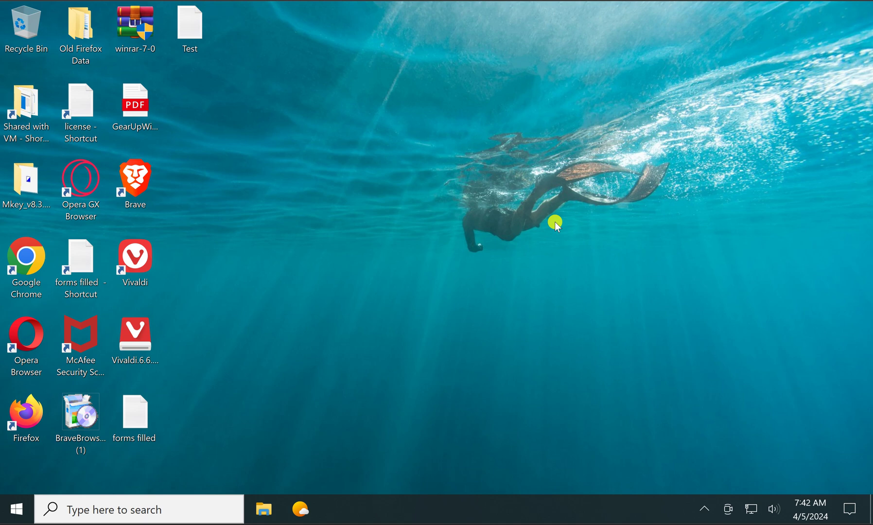
# Open the Start menu from the taskbar to show installed apps and pinned tiles
pyautogui.click(19, 513)
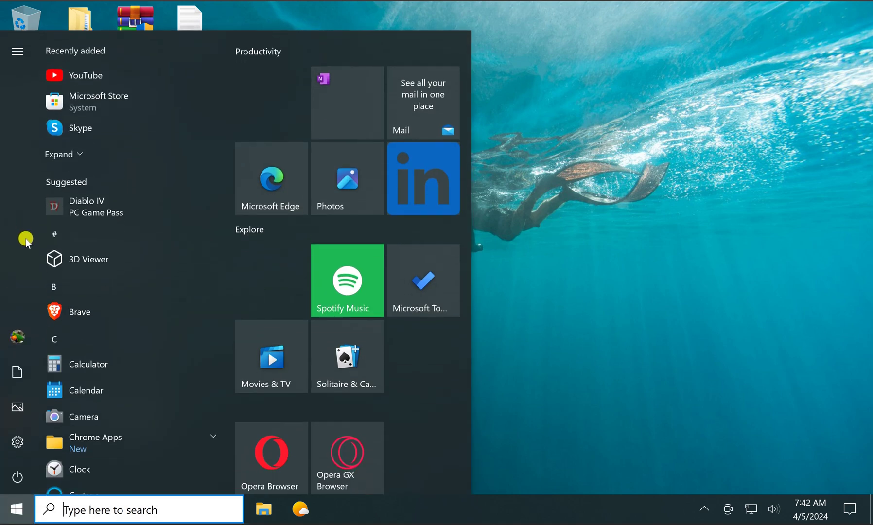
# Go from the Start menu to Settings > System > Sound
pyautogui.click(19, 444)
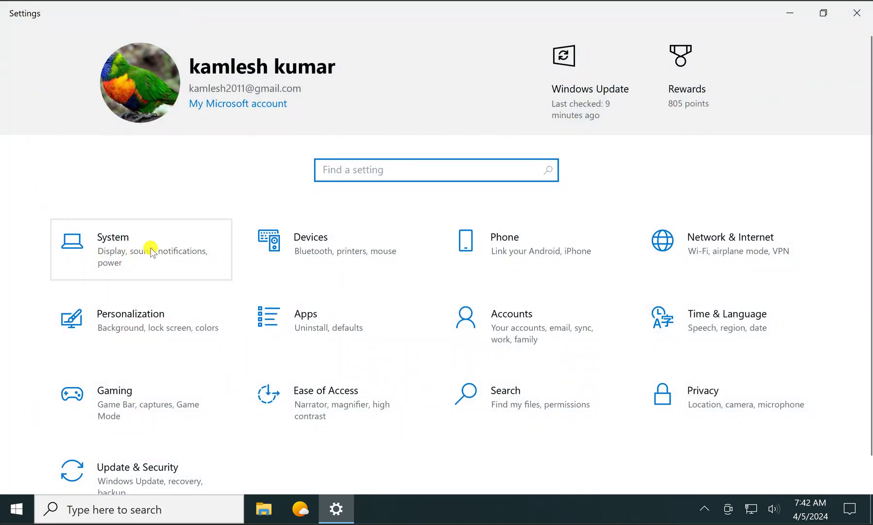
pyautogui.click(145, 247)
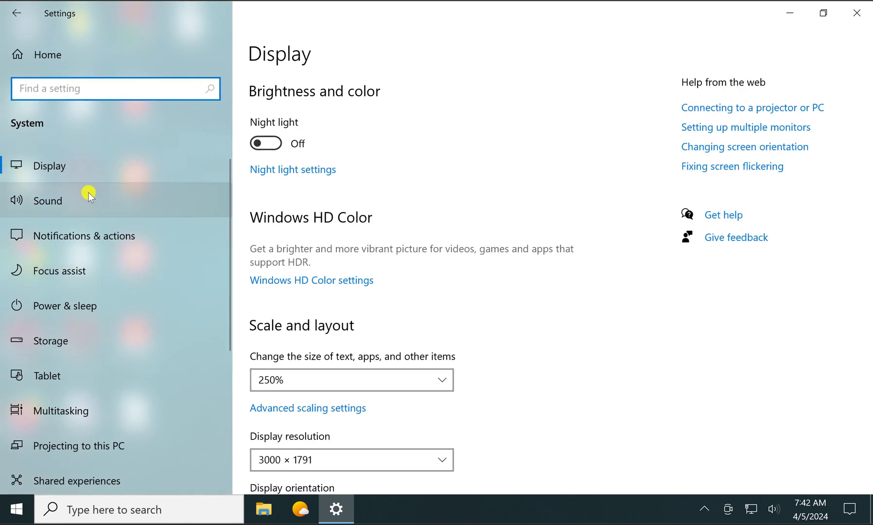
pyautogui.click(67, 207)
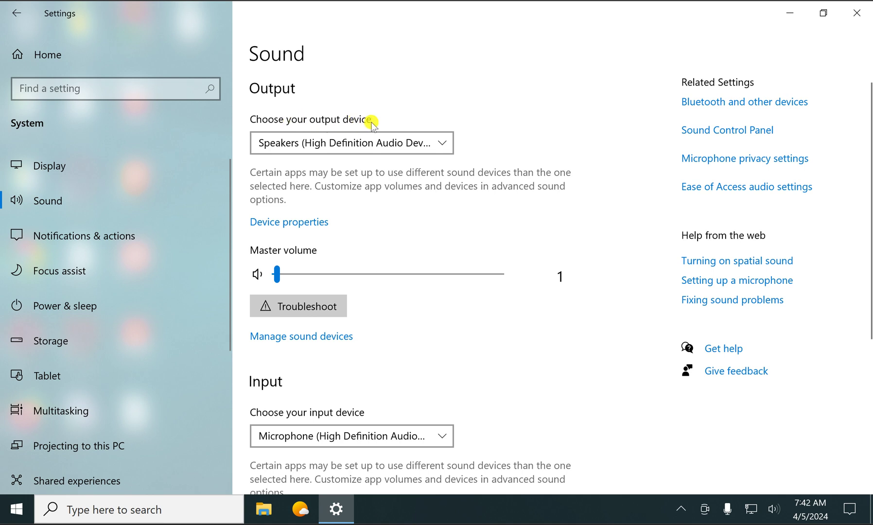
# Keep Speakers as output, mute then unmute the master volume, and close Settings
pyautogui.click(348, 146)
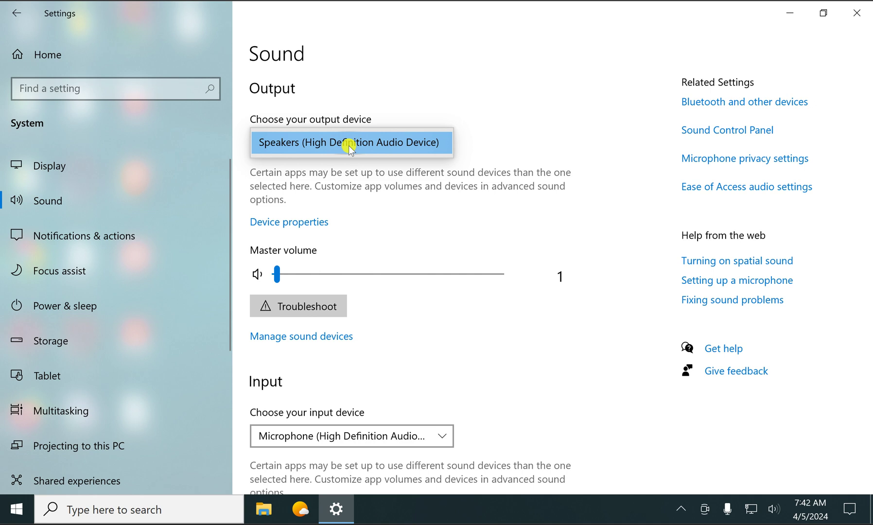
pyautogui.click(486, 216)
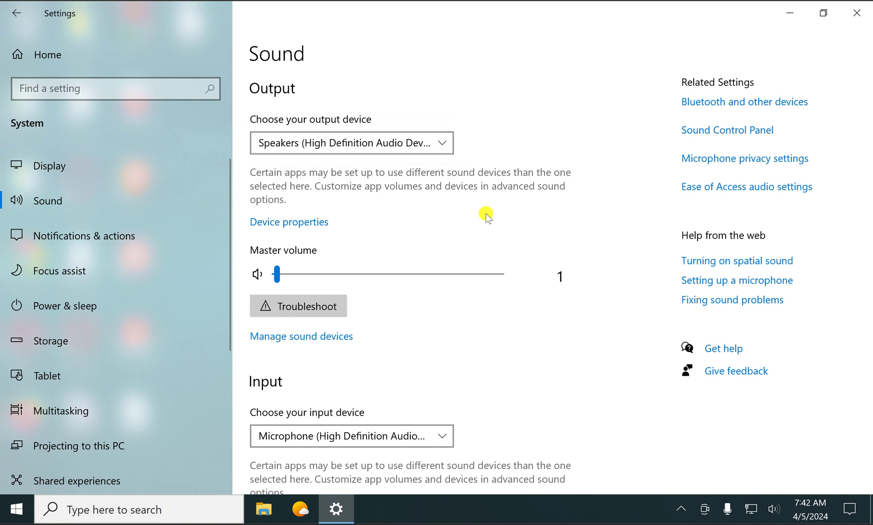
pyautogui.click(258, 276)
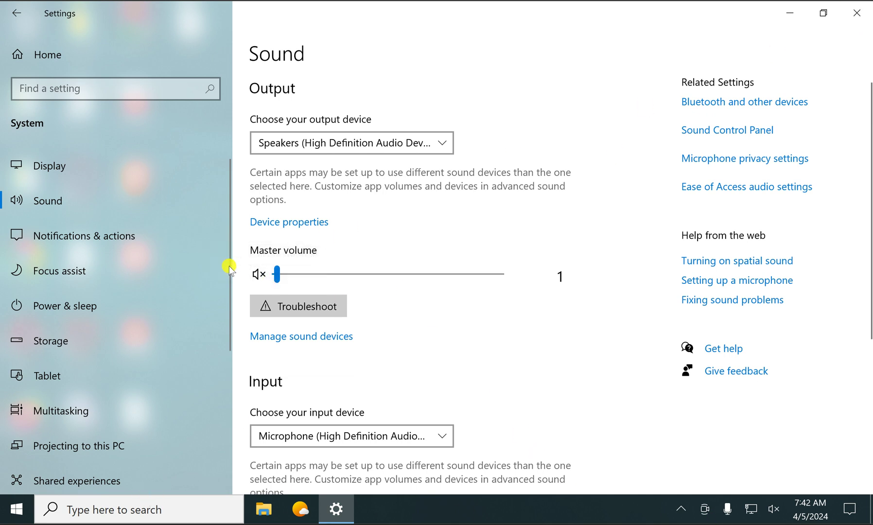
pyautogui.click(260, 276)
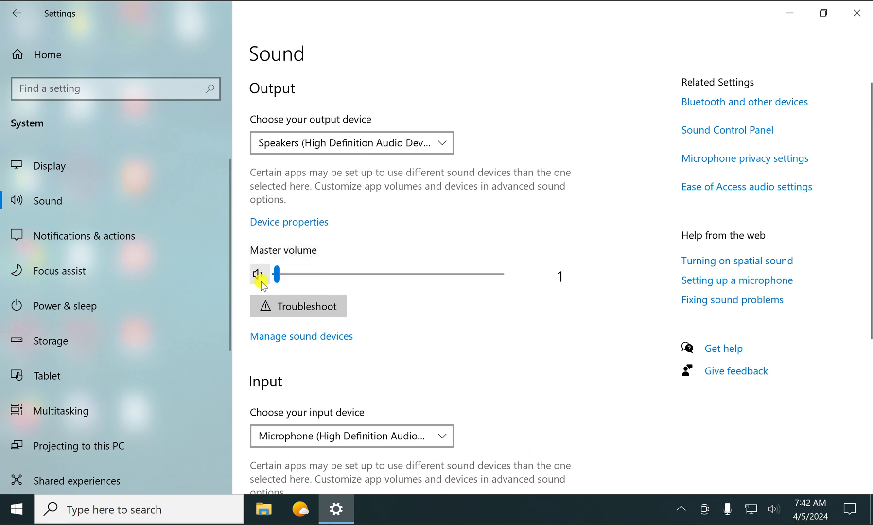
pyautogui.click(857, 12)
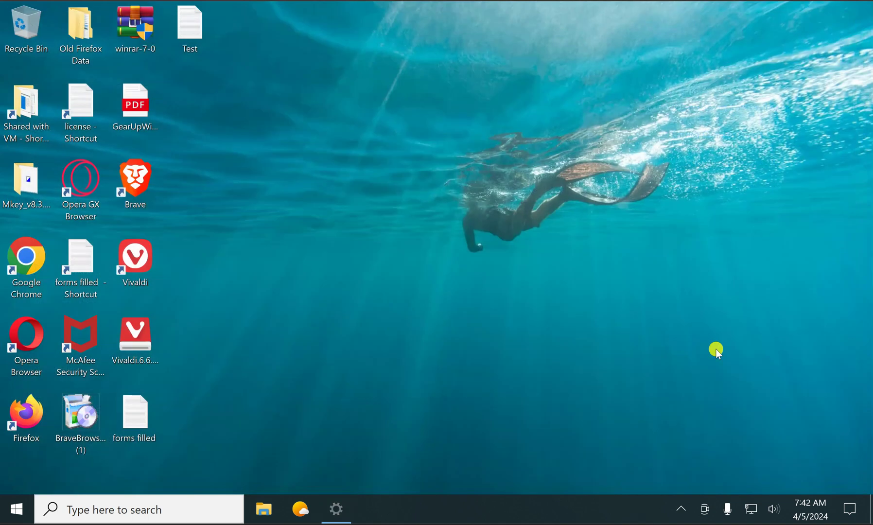
# Mute and then unmute the speakers from the taskbar volume flyout, keeping volume at 1
pyautogui.click(777, 513)
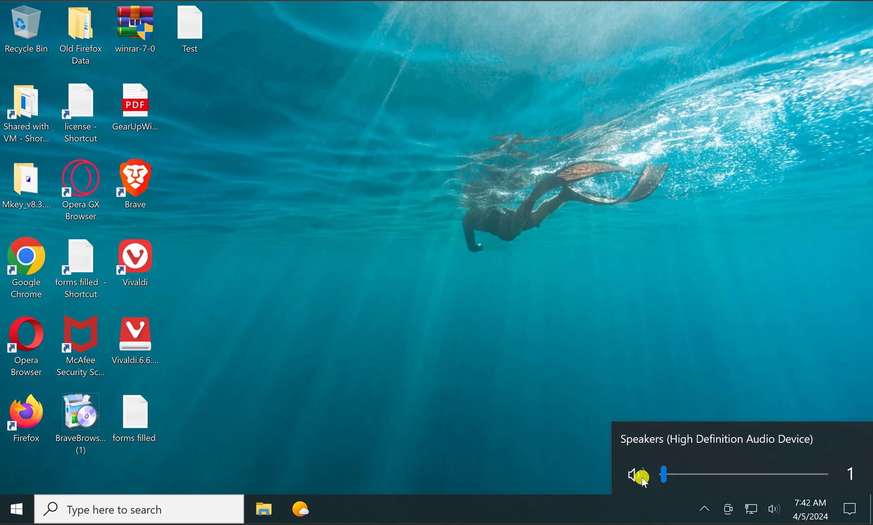
pyautogui.click(640, 476)
pyautogui.click(642, 482)
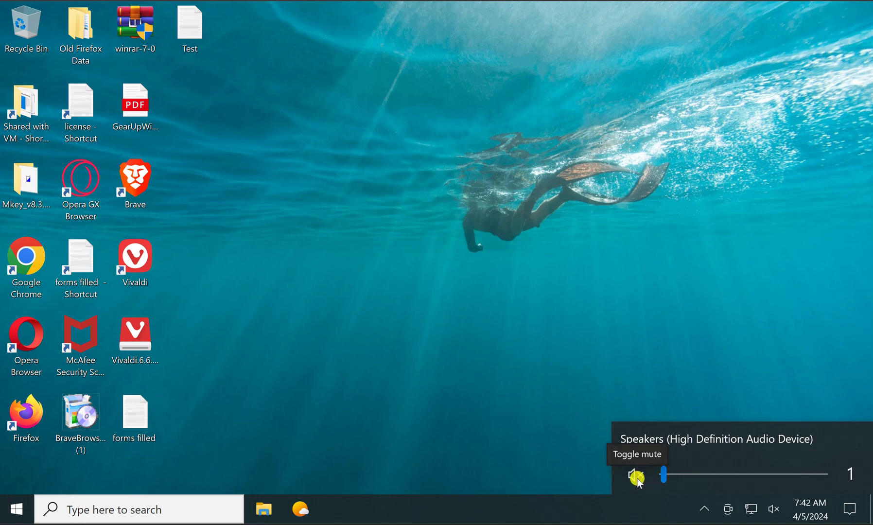
pyautogui.click(635, 479)
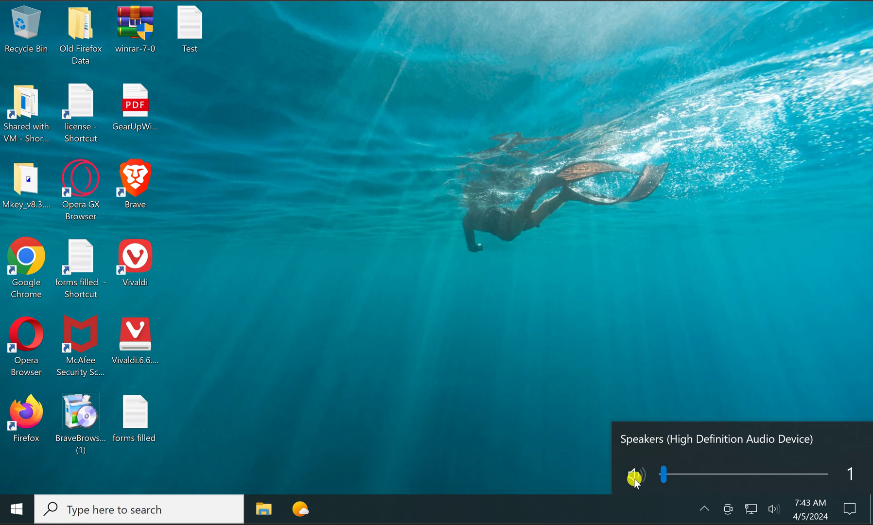